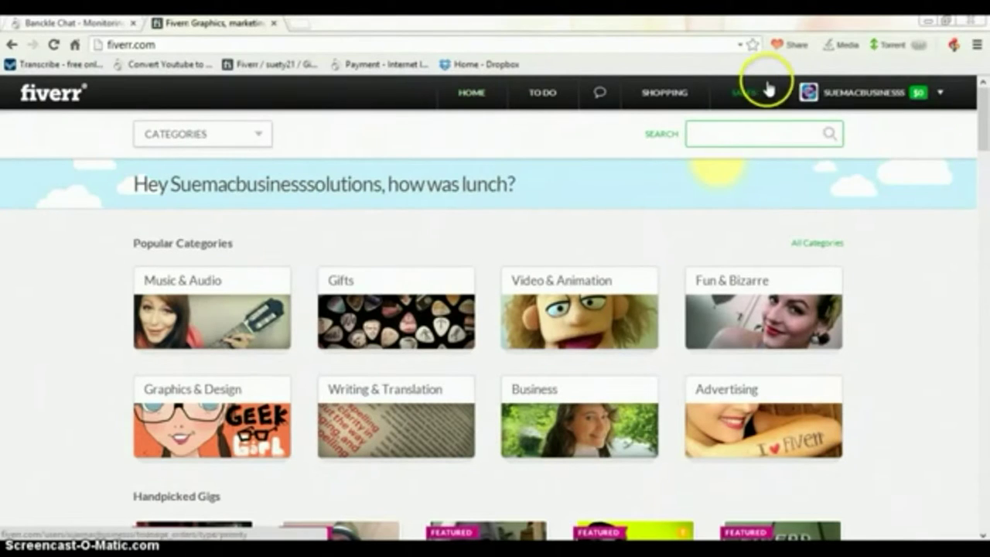
- Go to the Sales page and start a new gig with Create Gig
left_click(843, 92)
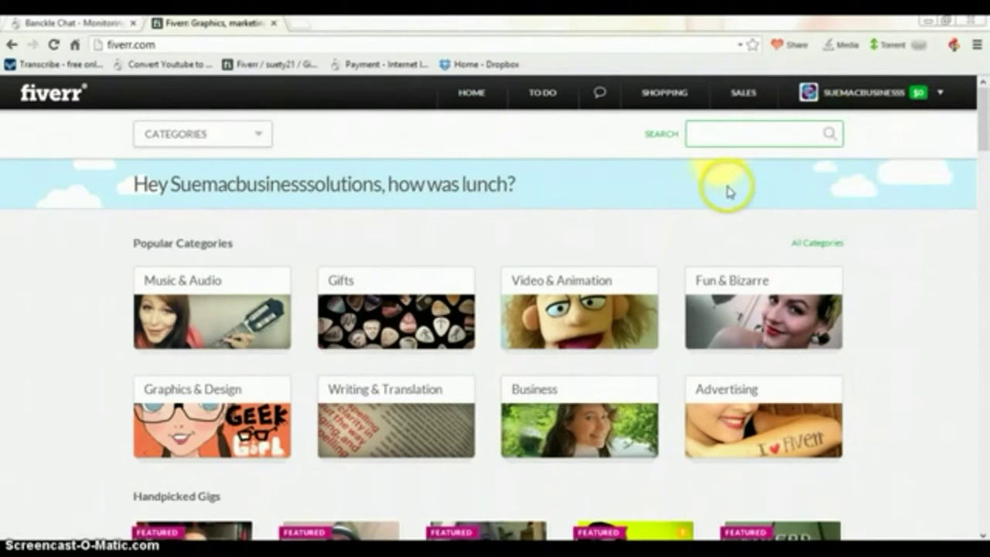
right_click(741, 97)
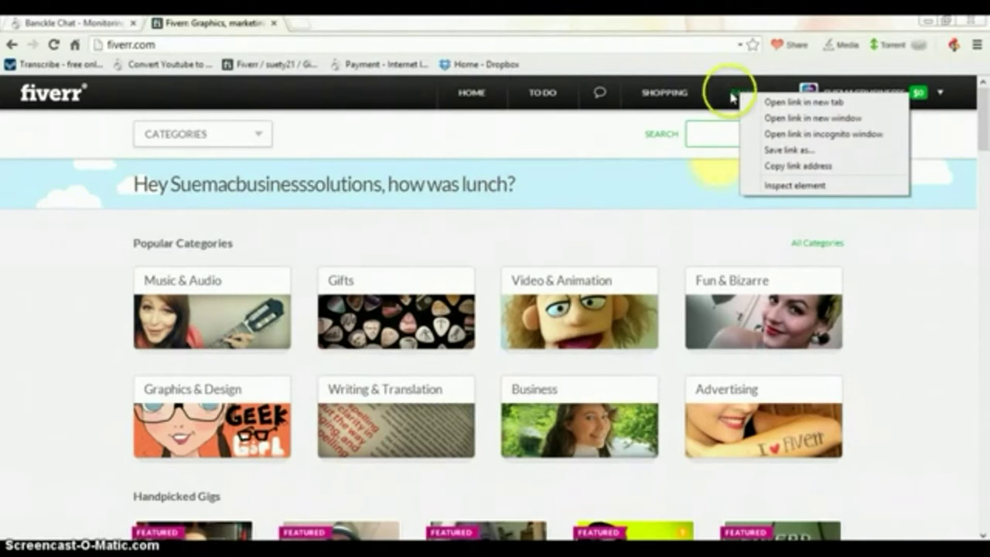
left_click(731, 96)
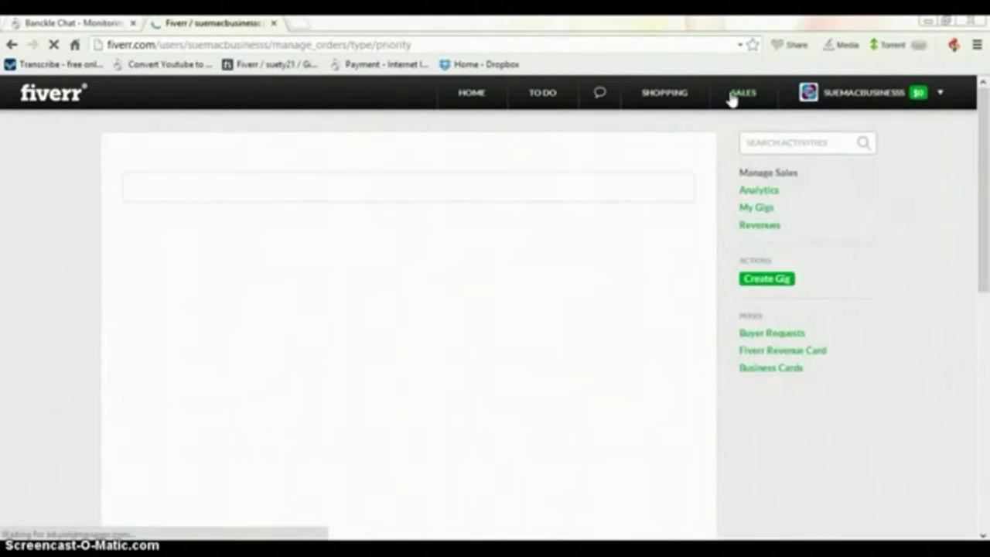
right_click(762, 282)
left_click(763, 281)
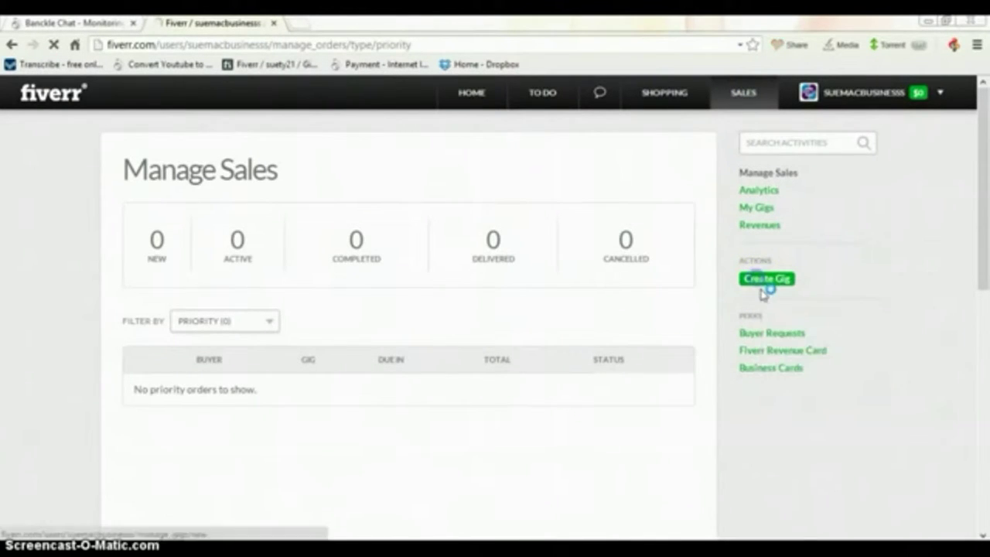
left_click(764, 281)
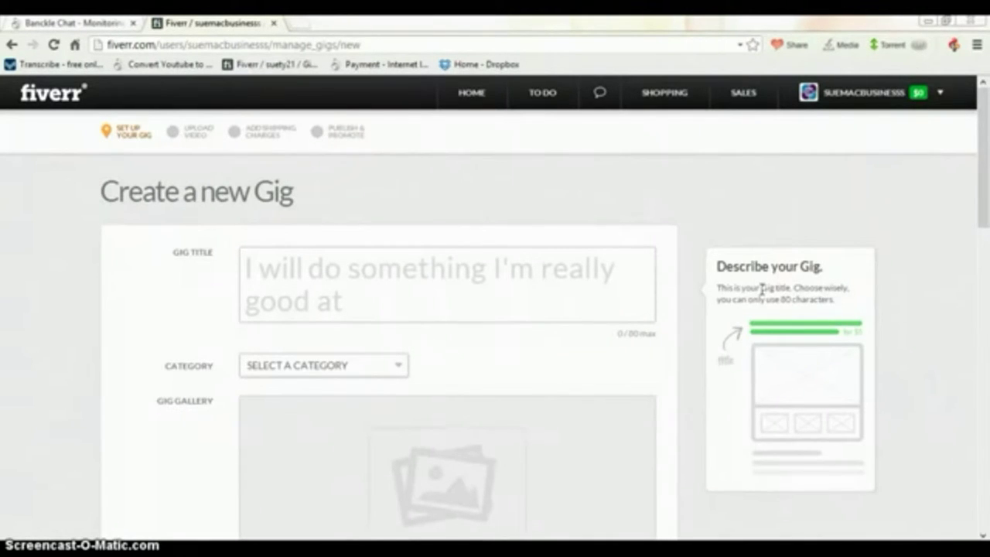
- Type the gig title draft 'create your Facebook page for', fixing typos
left_click(394, 306)
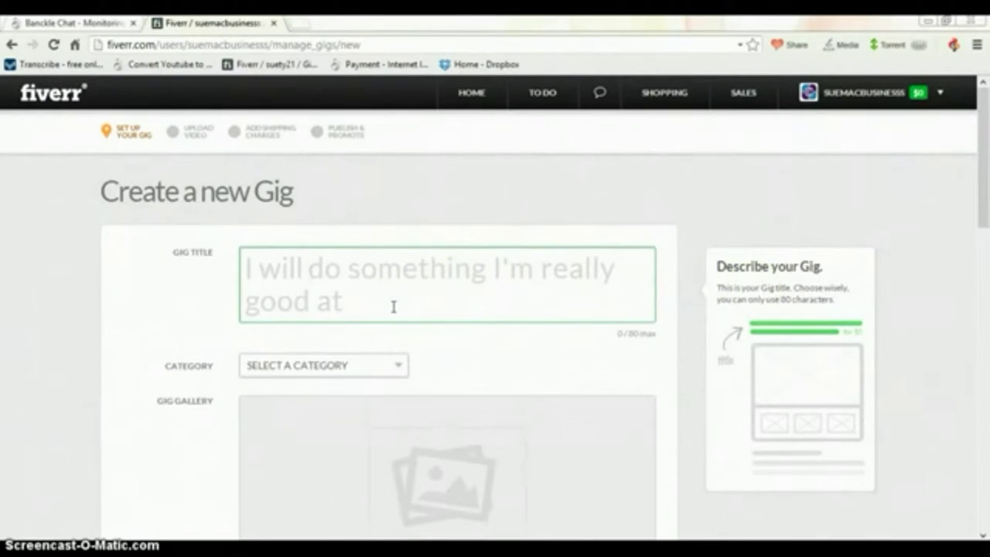
type("will")
key("BackSpace")
key("BackSpace")
key("BackSpace")
key("BackSpace")
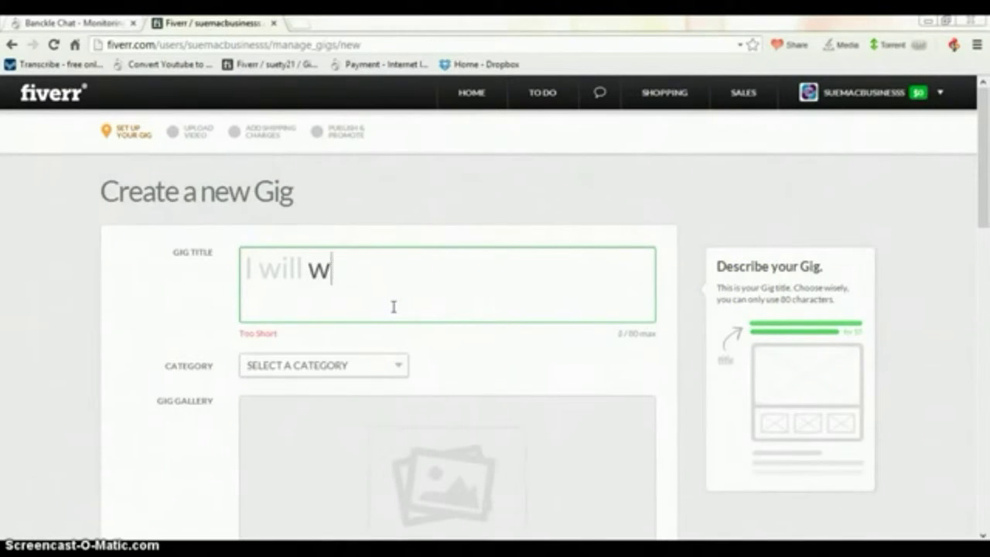
key("BackSpace")
type("create your F")
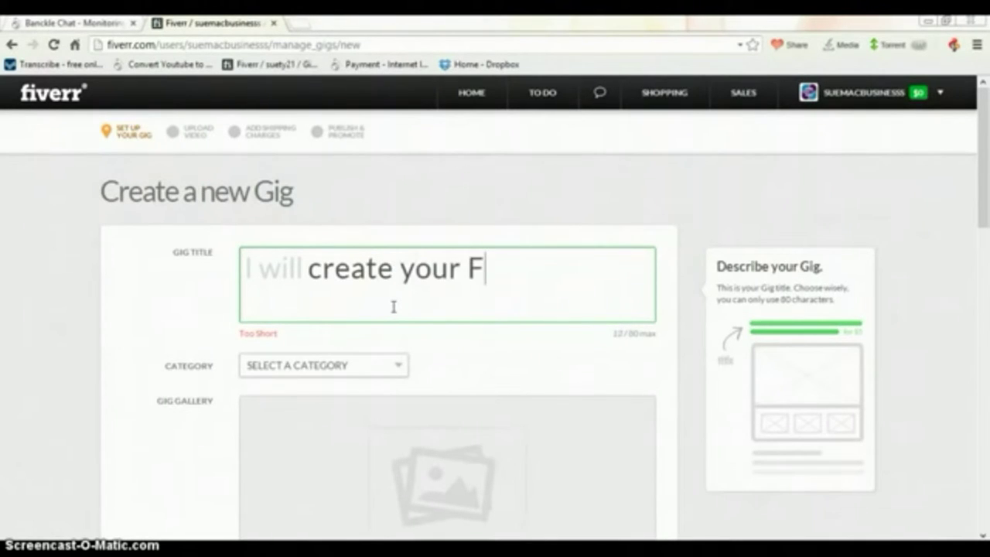
type("acebook pa")
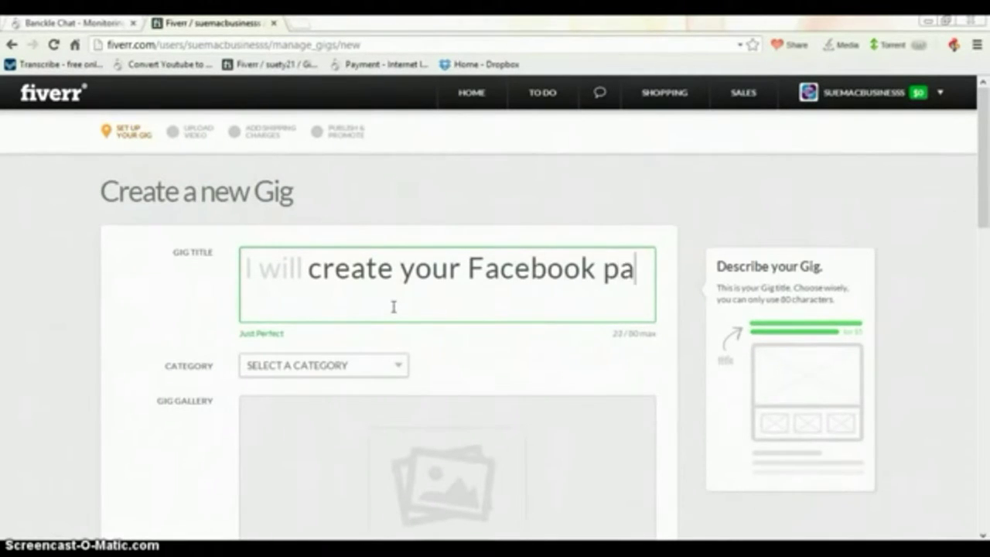
type("ge ")
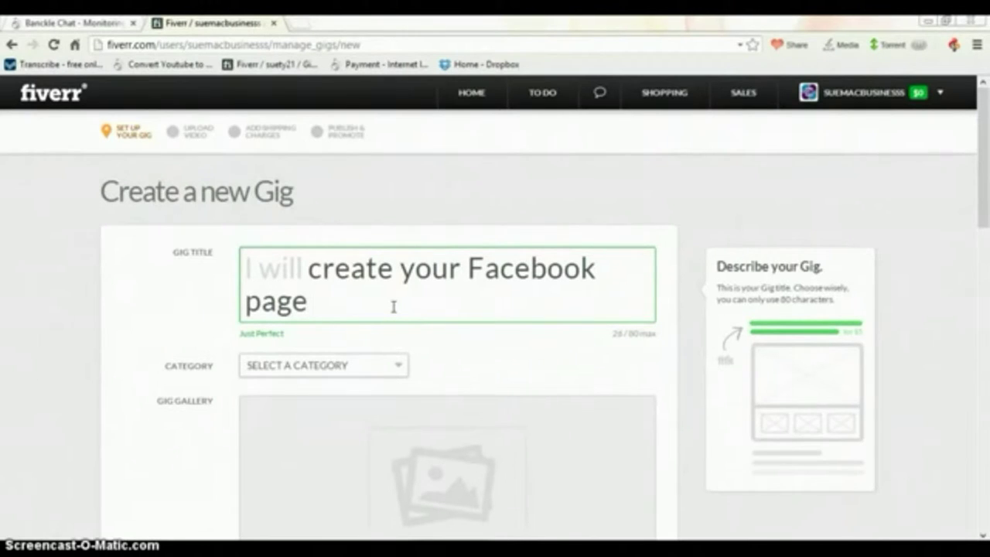
type("fpr")
key("BackSpace")
key("BackSpace")
type("or")
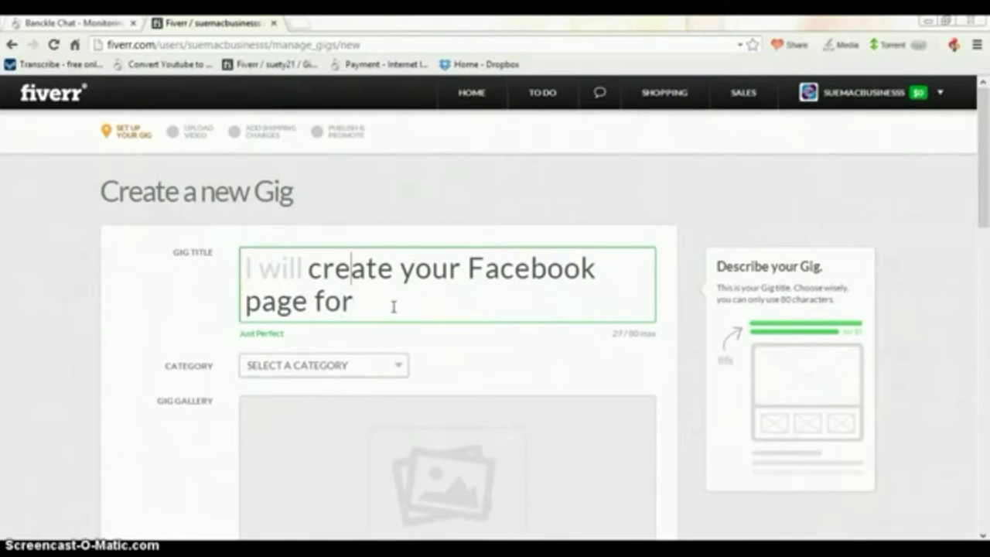
- Replace 'your' before Facebook with 'a' and end the title with 'your company'
key("Up")
key("Right")
key("Right")
key("Right")
key("Right")
key("Right")
key("Right")
key("Right")
key("Right")
key("Right")
key("Right")
key("Right")
key("Right")
key("Right")
key("Right")
key("Right")
key("Right")
key("Right")
key("Right")
key("Left")
key("Left")
key("Left")
key("Left")
key("Left")
key("BackSpace")
key("BackSpace")
key("BackSpace")
key("BackSpace")
key("BackSpace")
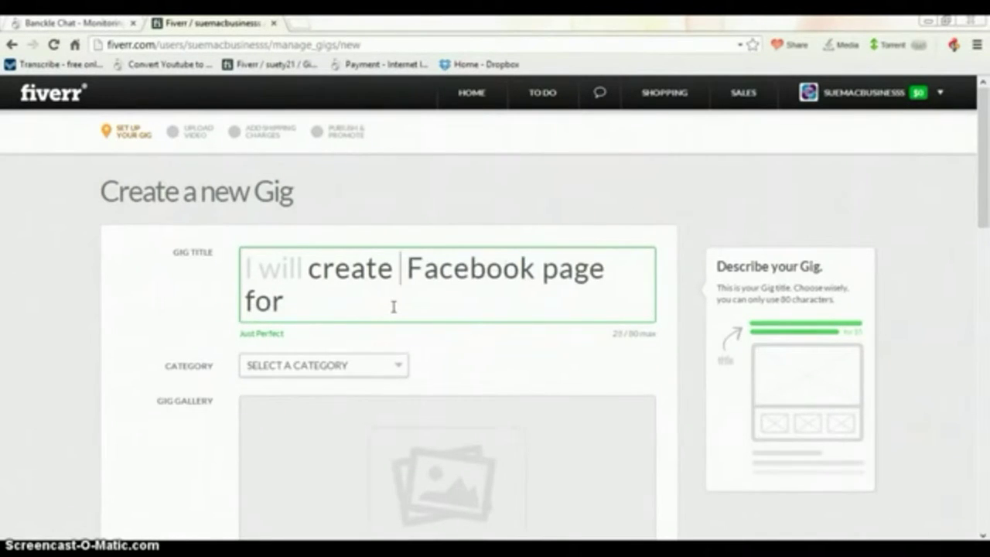
type("a")
key("Down")
type("your co")
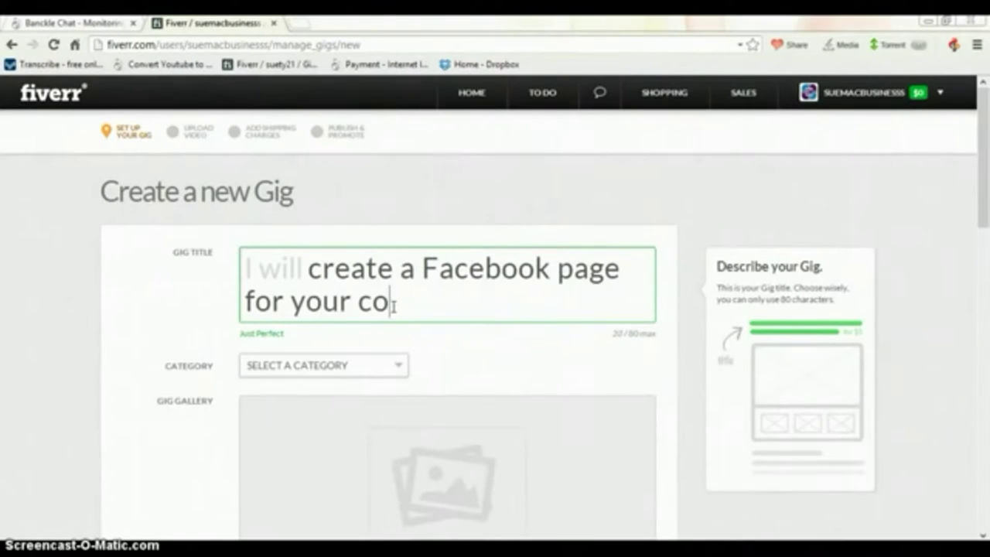
type("mpany")
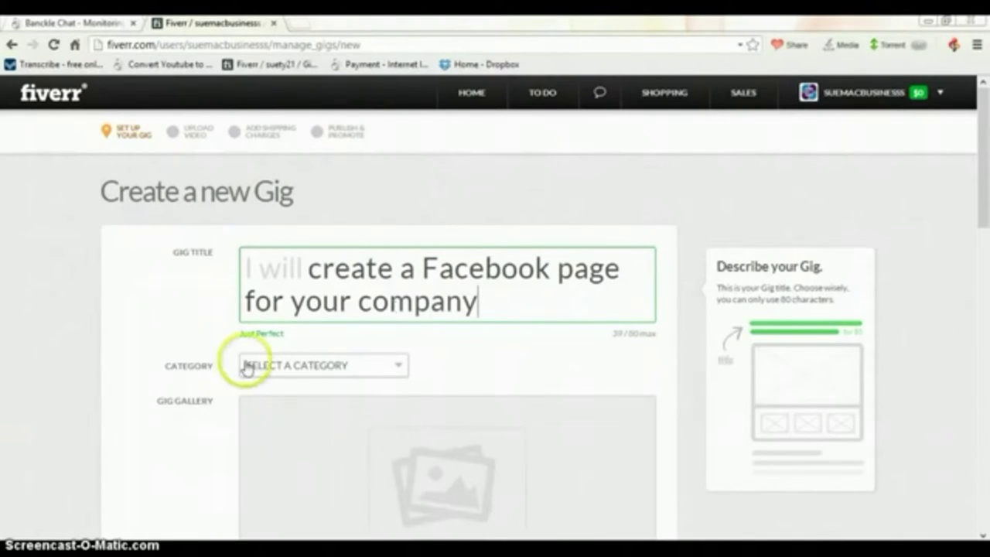
left_click(245, 367)
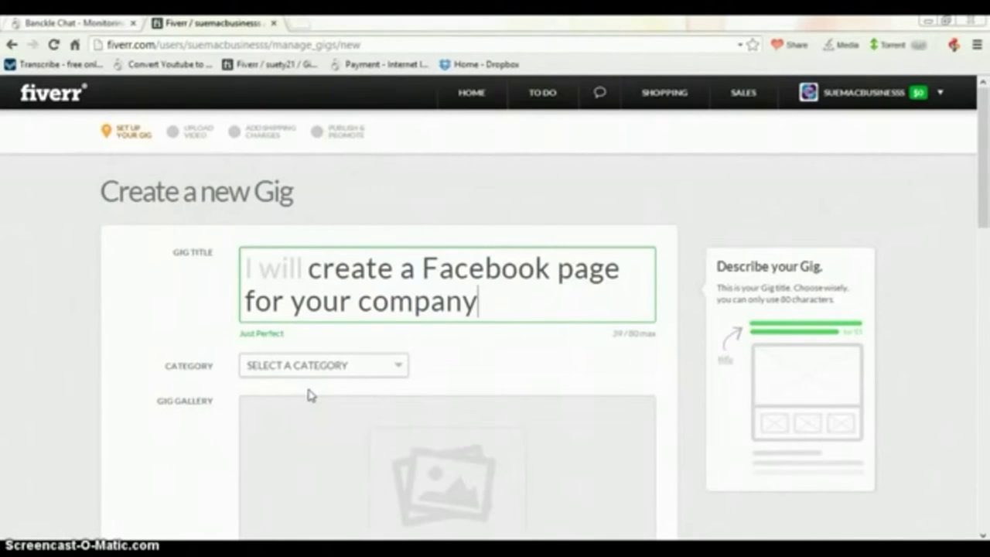
- Set the gig category to Online Marketing with the Fan Pages subcategory
left_click(303, 377)
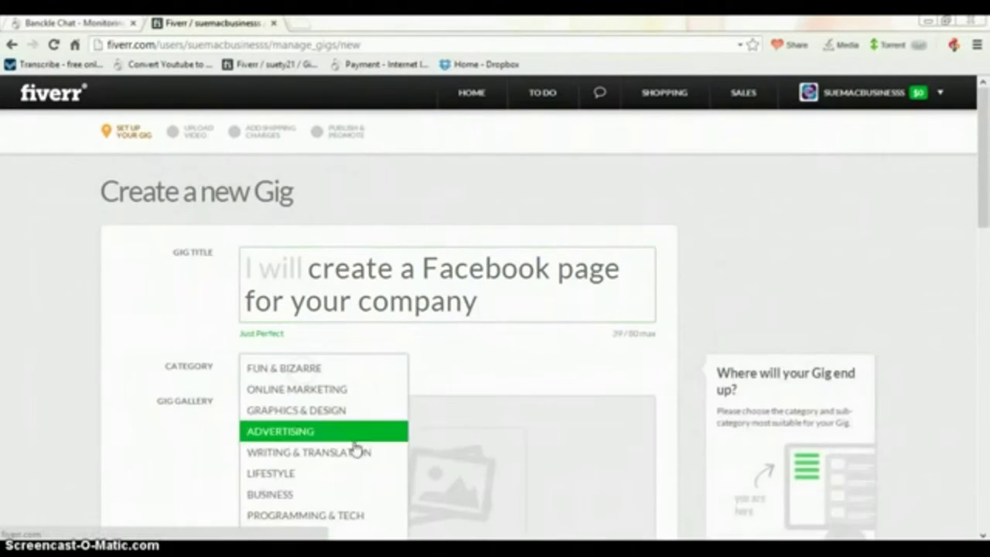
left_click(320, 391)
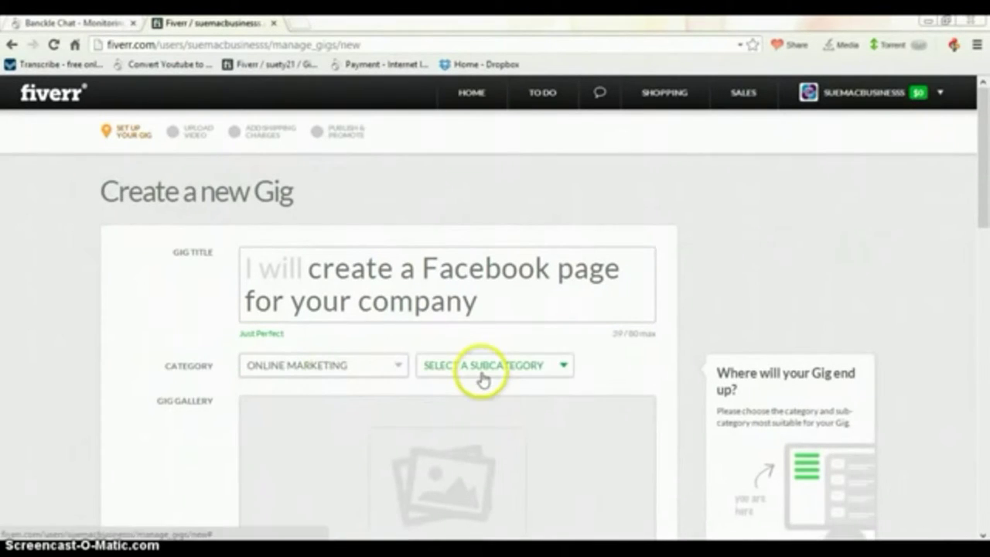
left_click(482, 379)
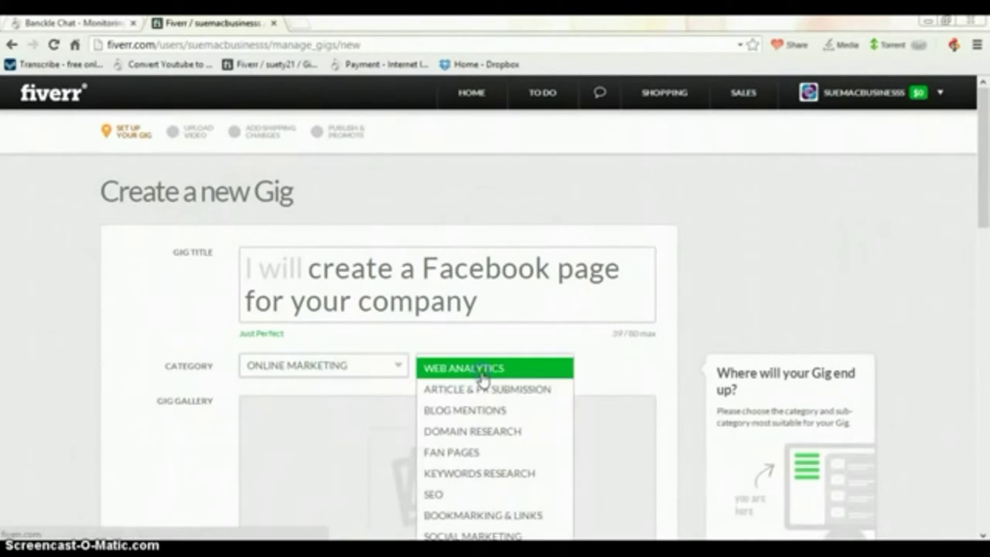
left_click(461, 463)
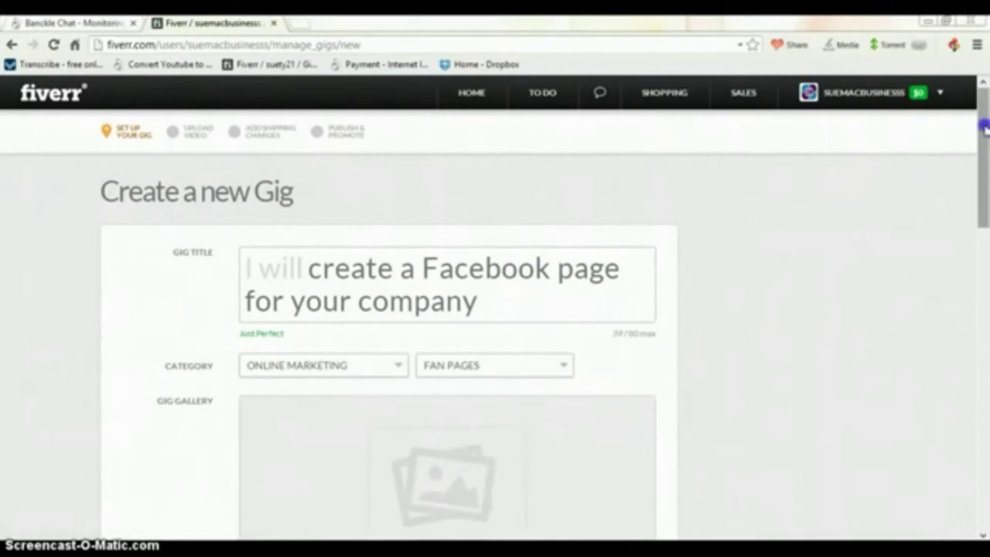
left_click_drag(982, 121, 986, 201)
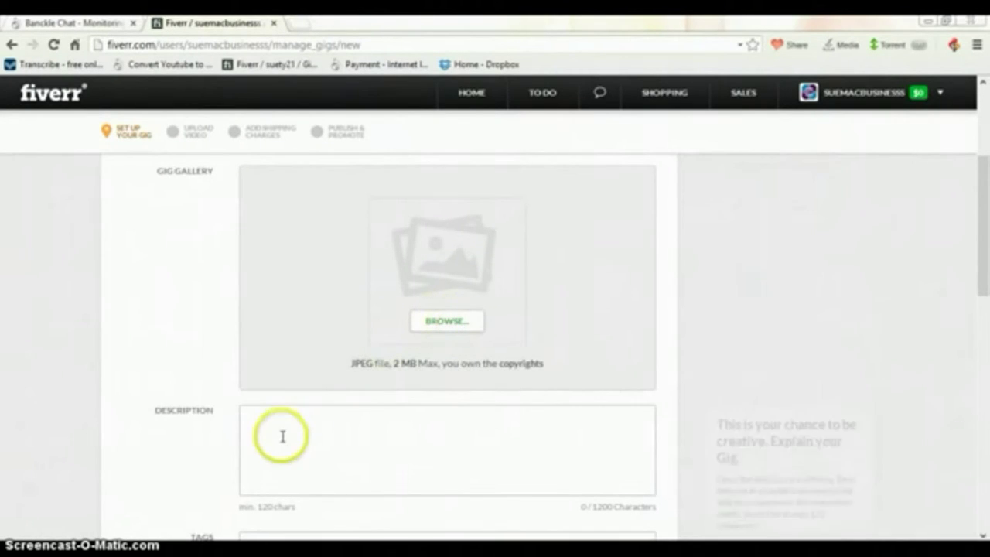
- Add the Facebook page screenshot to the Gig Gallery, then place the cursor in Description
left_click(510, 310)
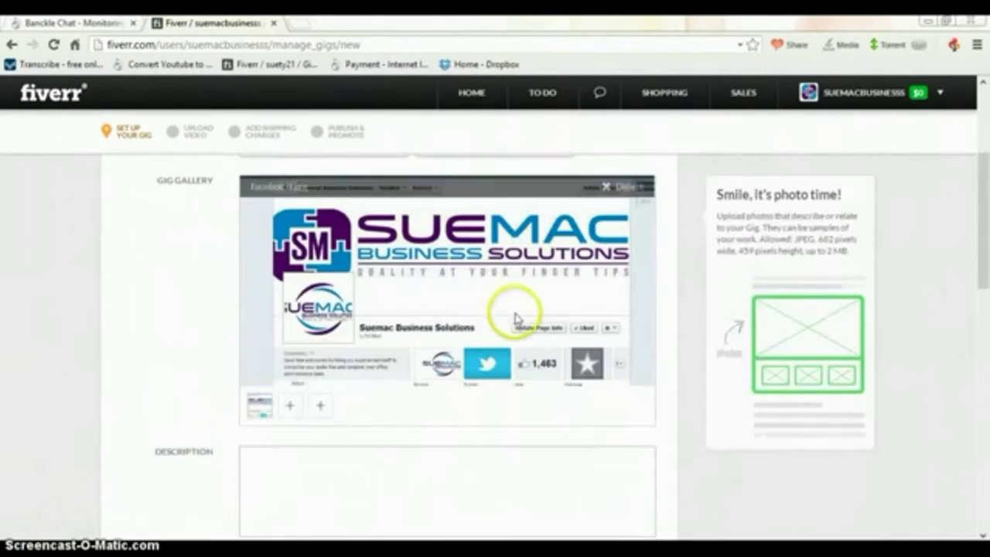
left_click(880, 268)
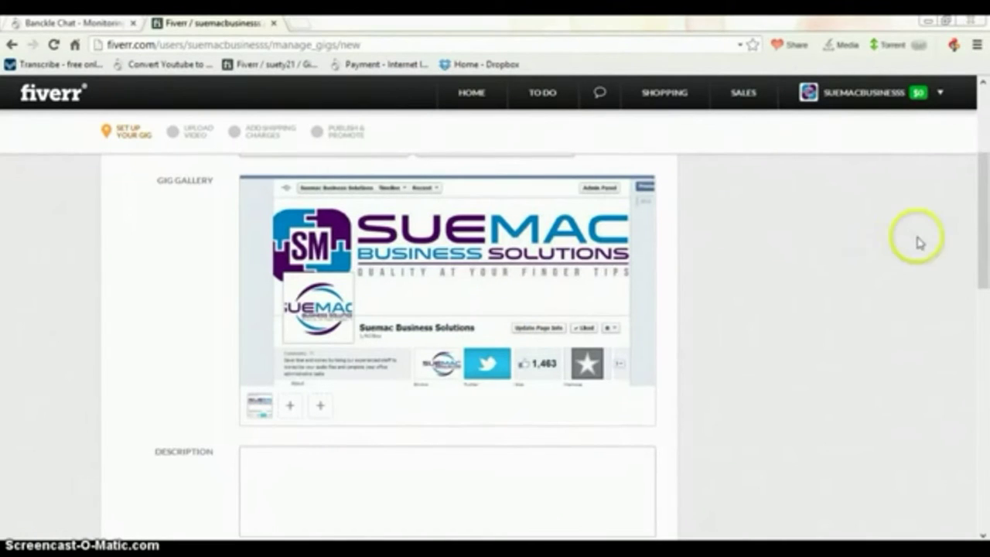
left_click_drag(977, 215, 985, 254)
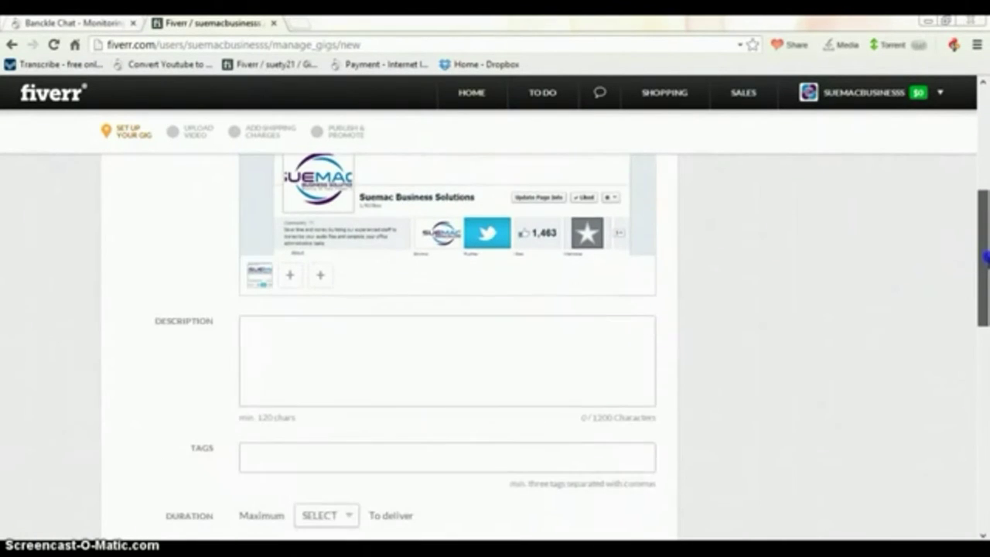
left_click(524, 346)
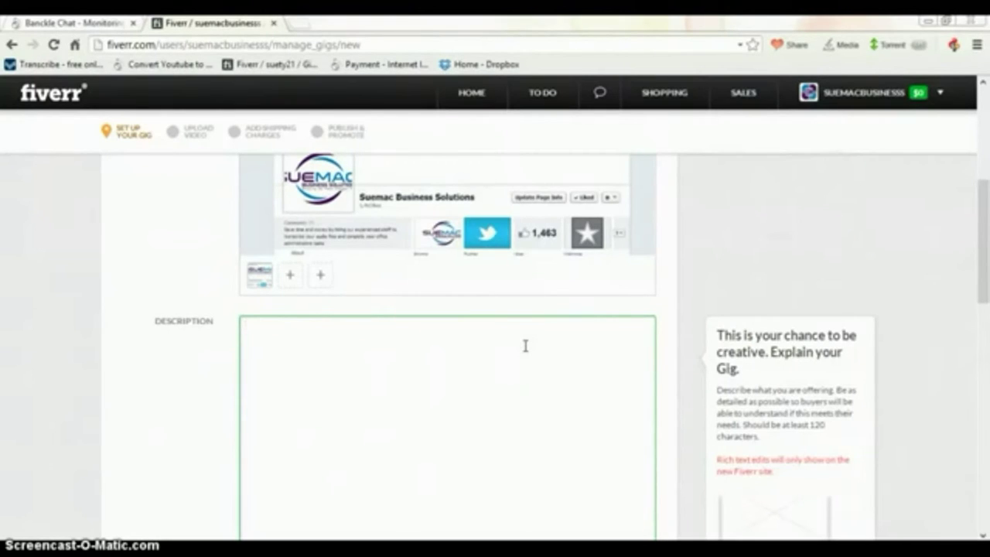
- Write the opening 'Have no time to create a facebook page for your company? Let me do it for you.'
type("Have no time too create a")
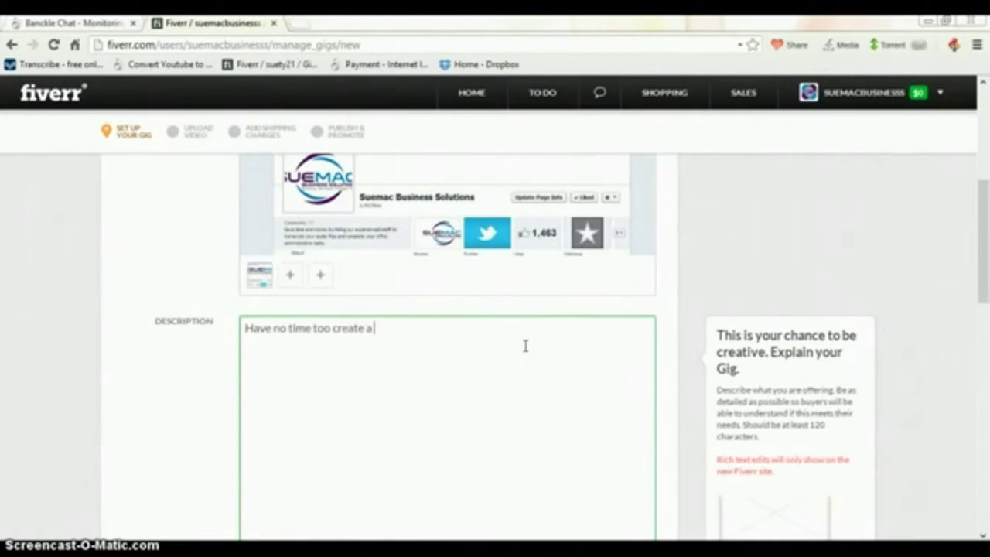
type(" facebook ")
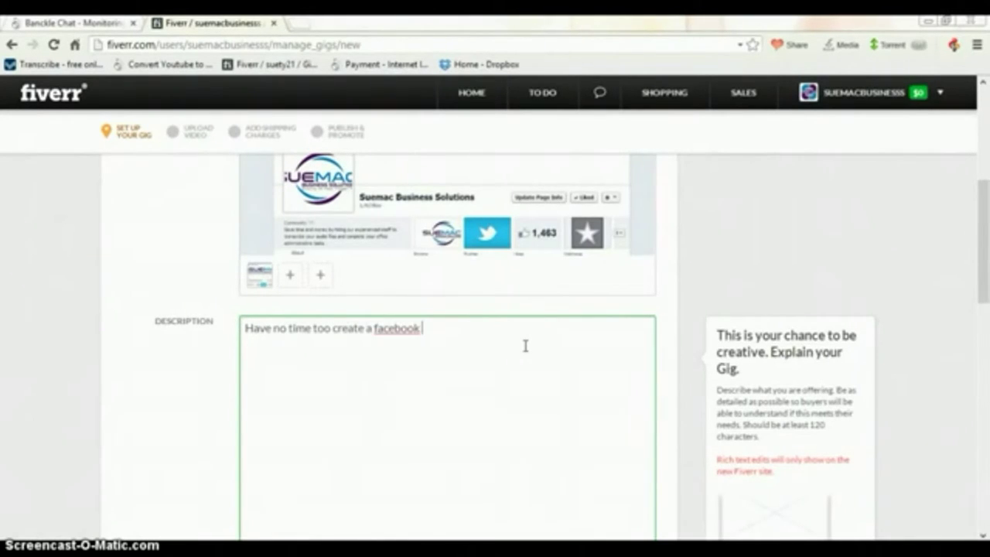
type("page for you coma")
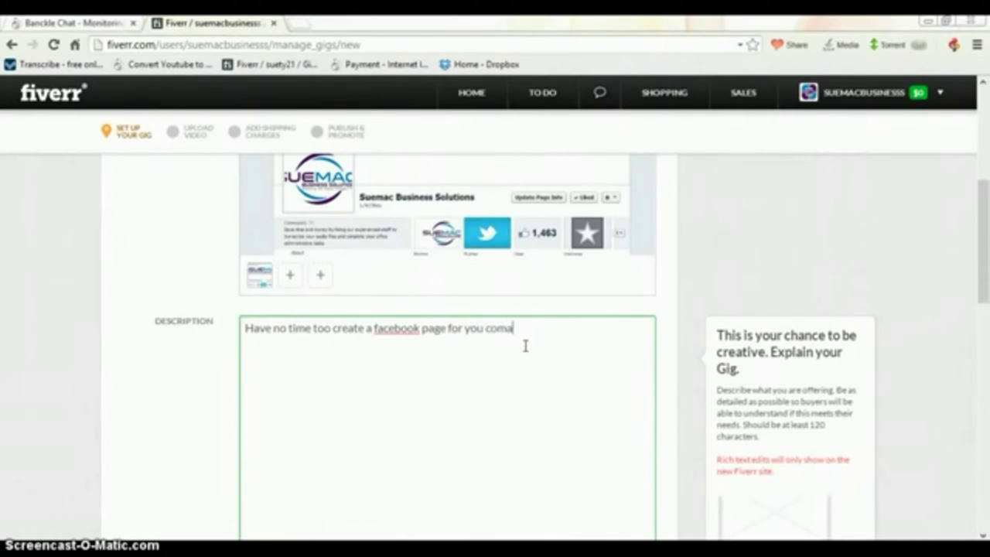
key("BackSpace")
type("oany")
key("BackSpace")
key("BackSpace")
key("BackSpace")
key("BackSpace")
type("oan")
key("BackSpace")
key("BackSpace")
key("BackSpace")
type("p")
key("BackSpace")
type("pnay")
key("BackSpace")
key("BackSpace")
key("BackSpace")
type("any? Let me do it for you .")
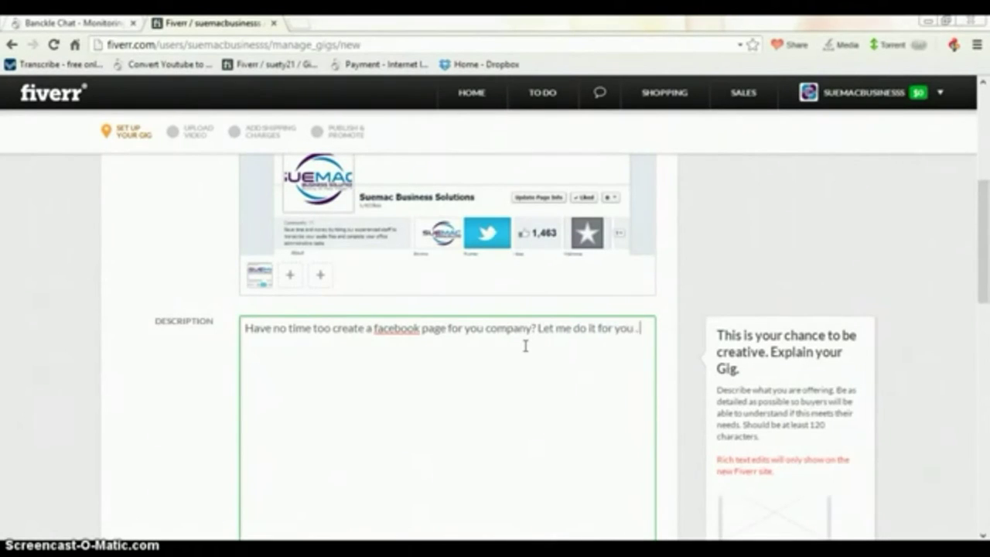
key("Return")
- Add 'I will create a Facebook page displaying your company's logo, videos and images. I will add a twitter'
type("I will create a fac")
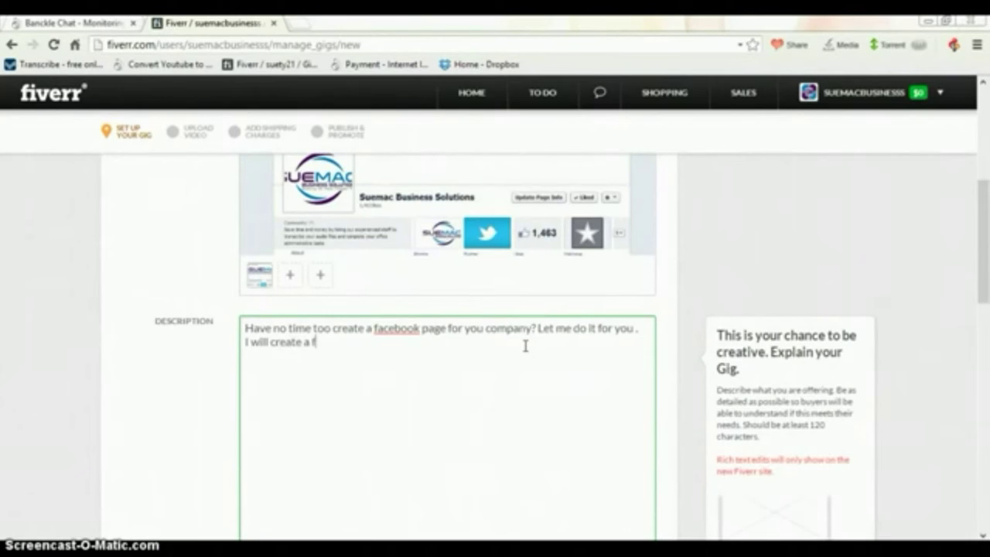
key("BackSpace")
key("BackSpace")
key("BackSpace")
type("F")
key("BackSpace")
type("Facebook page with")
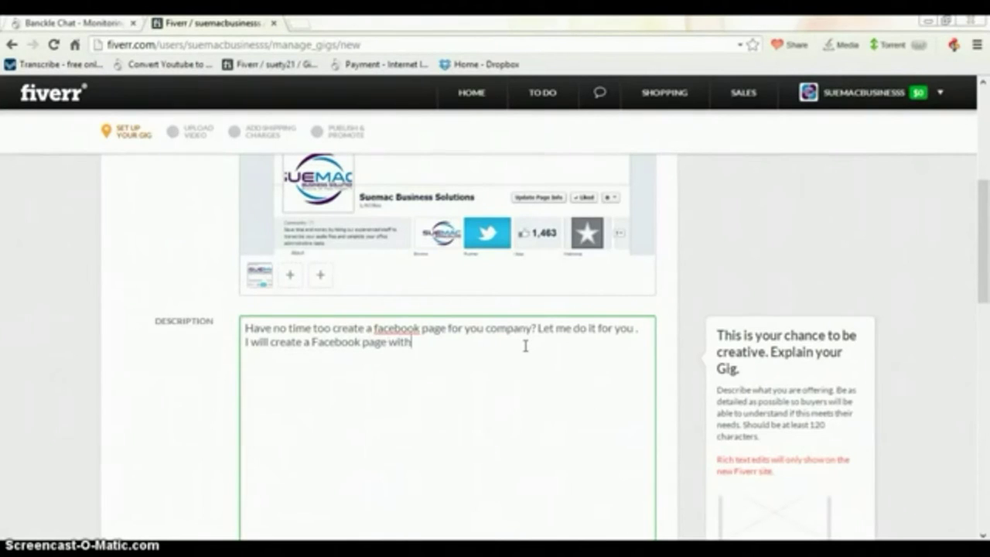
type(" a totl")
key("BackSpace")
type("al")
key("BackSpace")
key("BackSpace")
key("BackSpace")
key("BackSpace")
key("BackSpace")
key("BackSpace")
key("BackSpace")
key("BackSpace")
key("BackSpace")
key("BackSpace")
key("BackSpace")
key("BackSpace")
type("dispal")
key("BackSpace")
key("BackSpace")
type("laying you company")
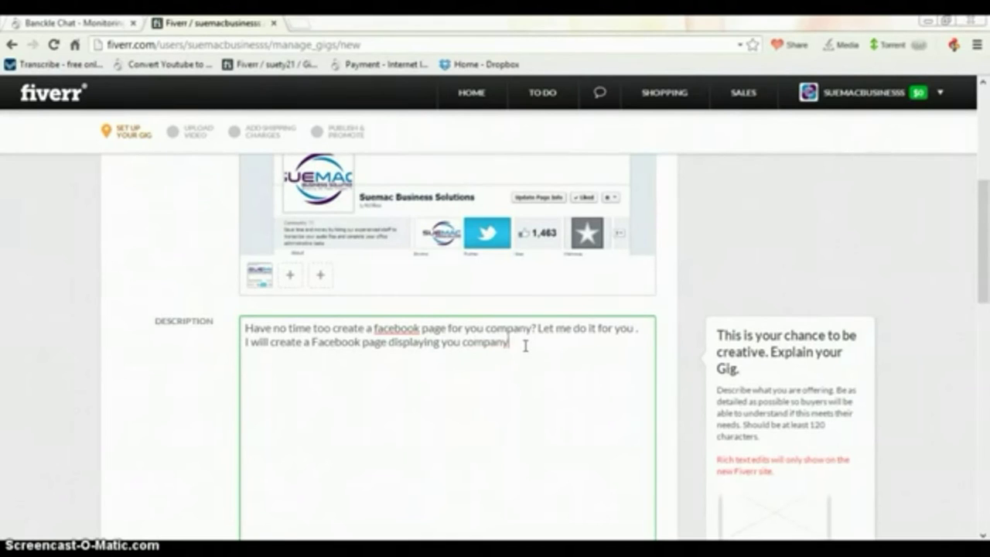
type("'s logo , videos and image")
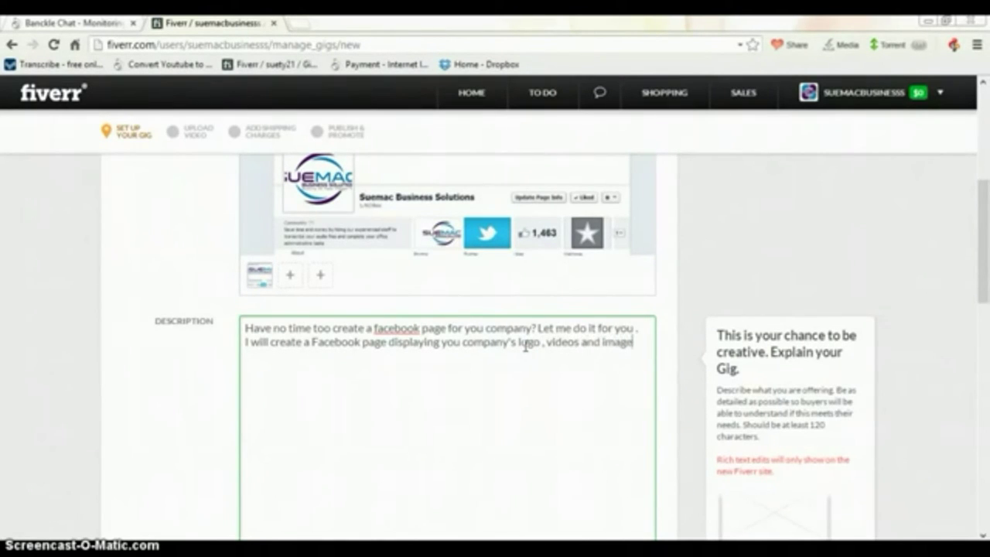
type("s . I will add a")
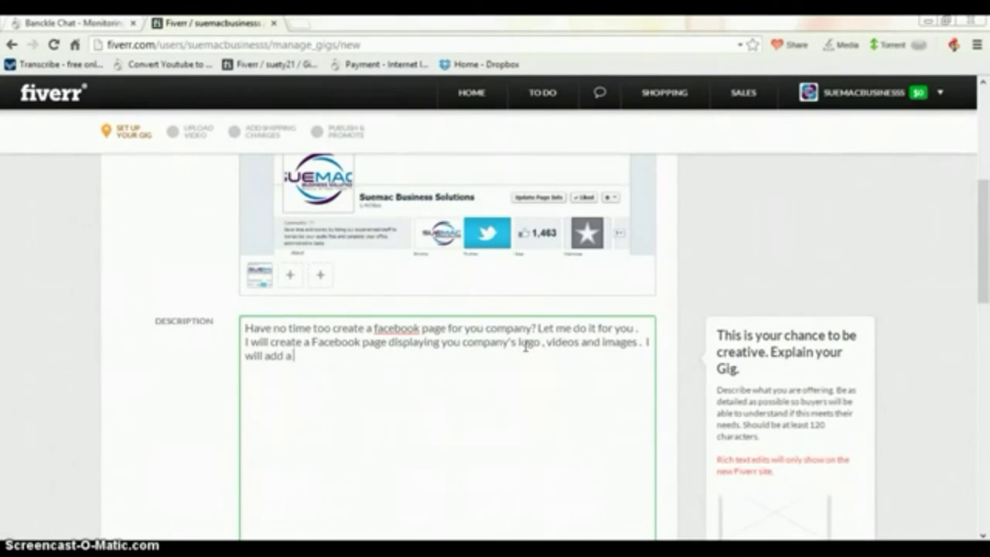
type(" twitttter")
- Correct the misspelled 'twitter' at the end of the description
key("BackSpace")
key("BackSpace")
key("BackSpace")
key("BackSpace")
key("BackSpace")
type("tt")
key("BackSpace")
key("BackSpace")
type("tter")
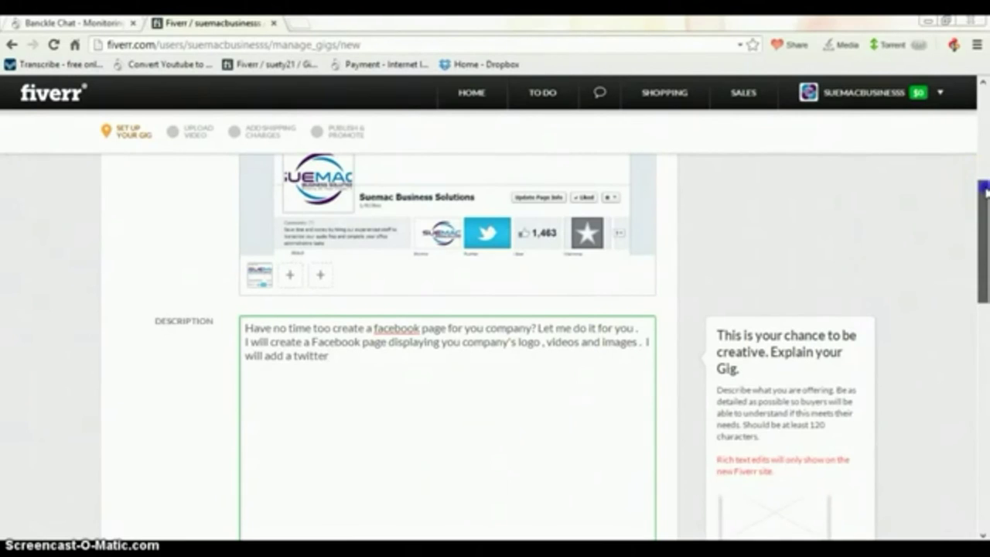
- Capitalise 'facebook' in the first description sentence, then move into the Tags field
left_click_drag(985, 192, 985, 218)
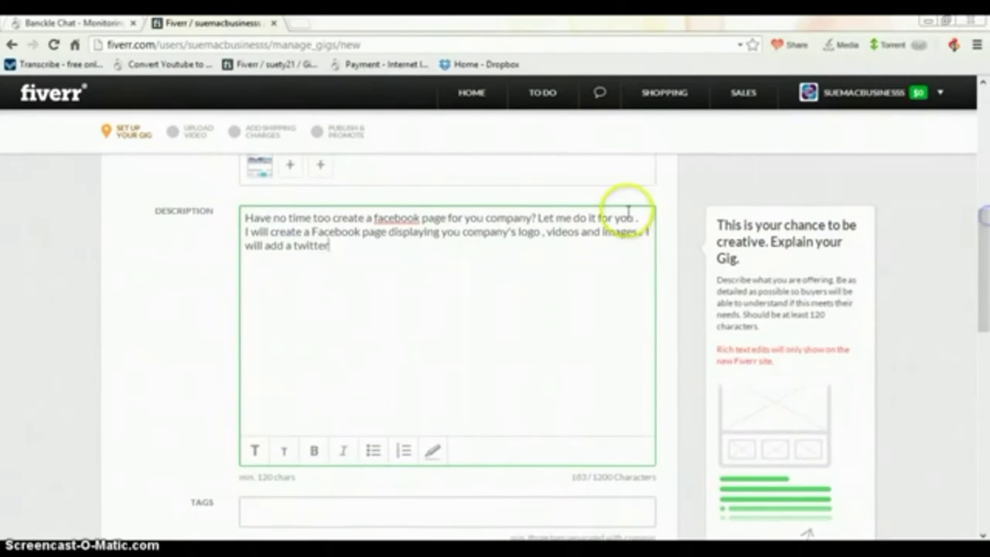
left_click(376, 217)
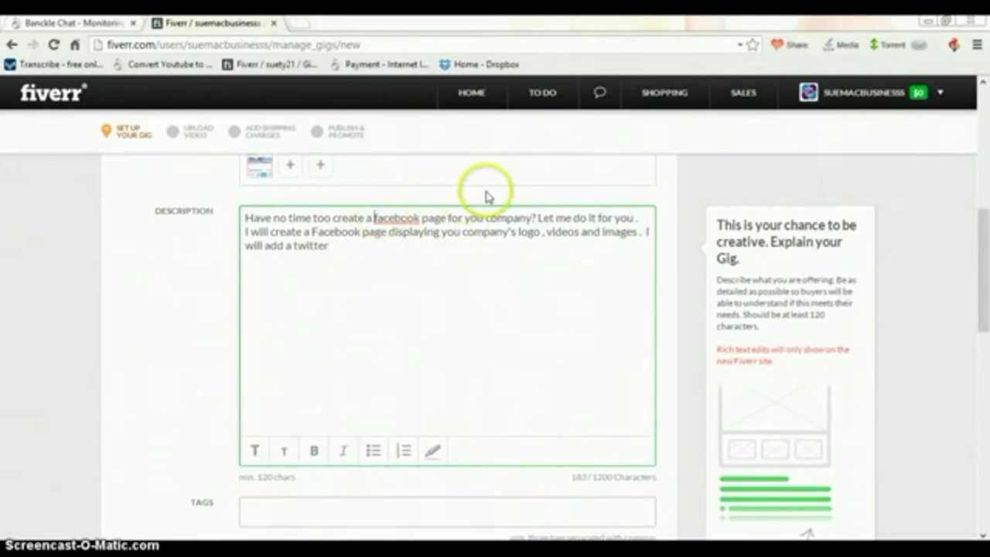
key("Delete")
type("F")
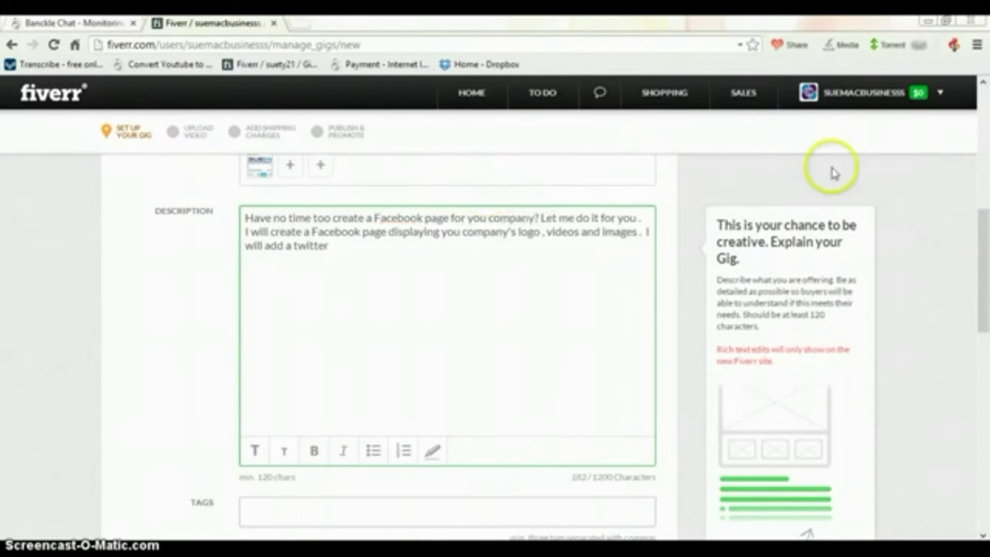
left_click_drag(981, 224, 984, 311)
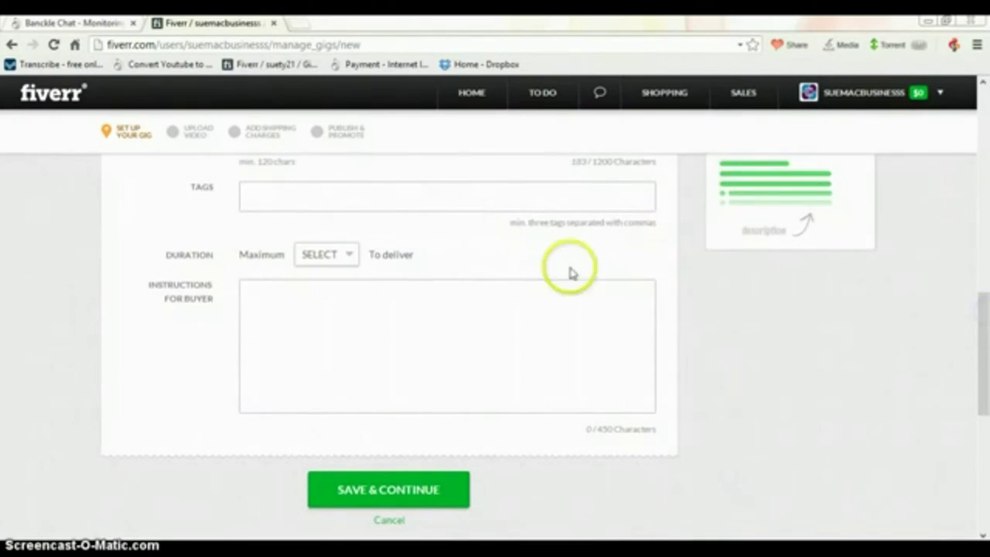
left_click(443, 200)
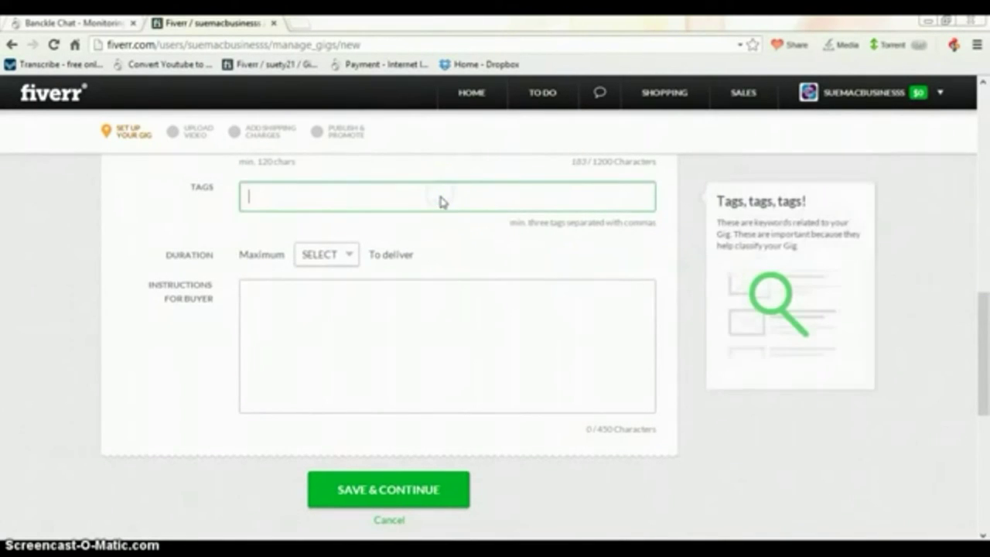